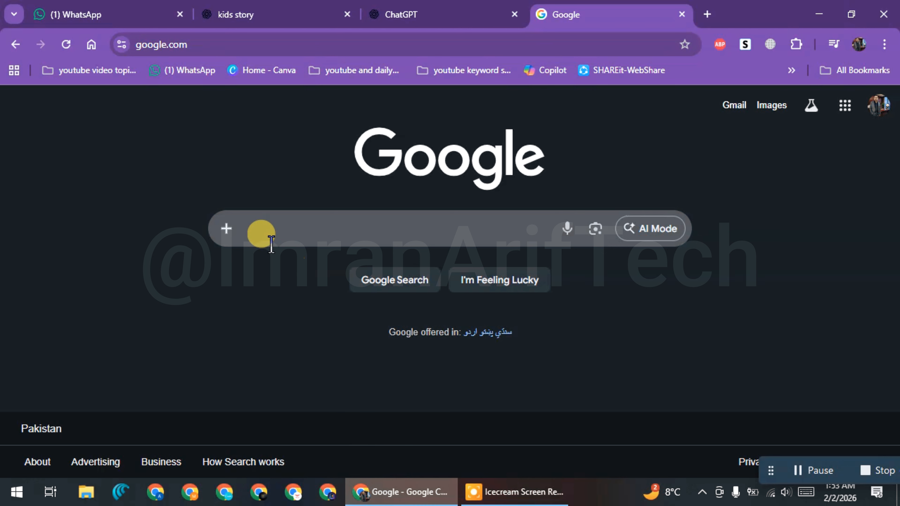
Search Google for "google ai studio" and open the Google AI Studio site.
click(274, 232)
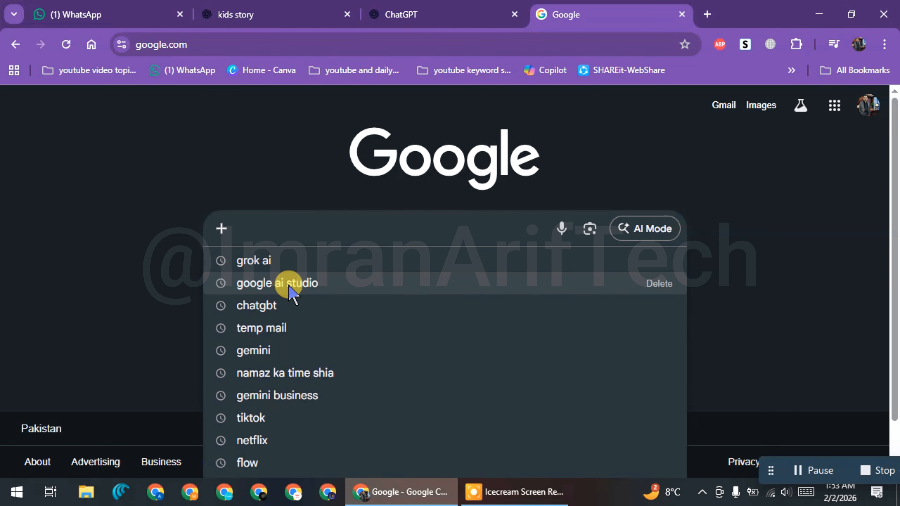
click(248, 283)
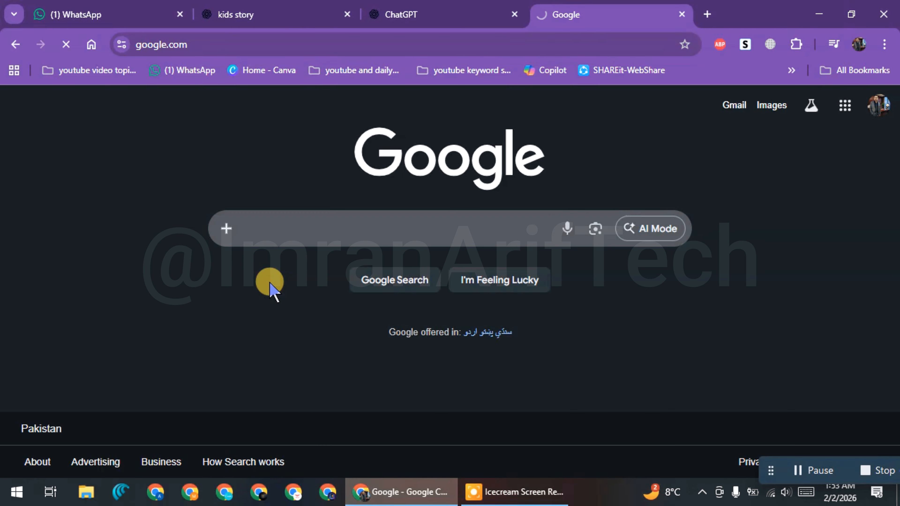
click(106, 291)
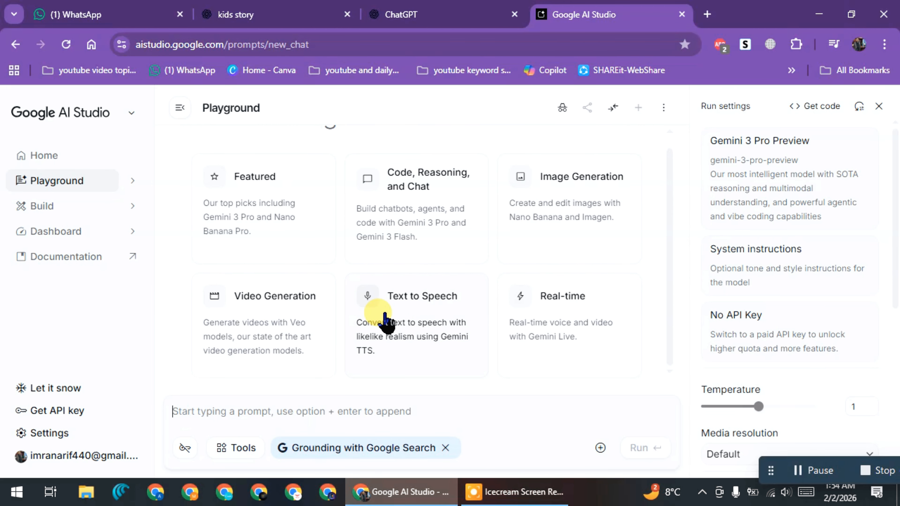
Open the Text to Speech playground with the Gemini 2.5 Flash Preview TTS model in single-speaker audio mode.
click(406, 313)
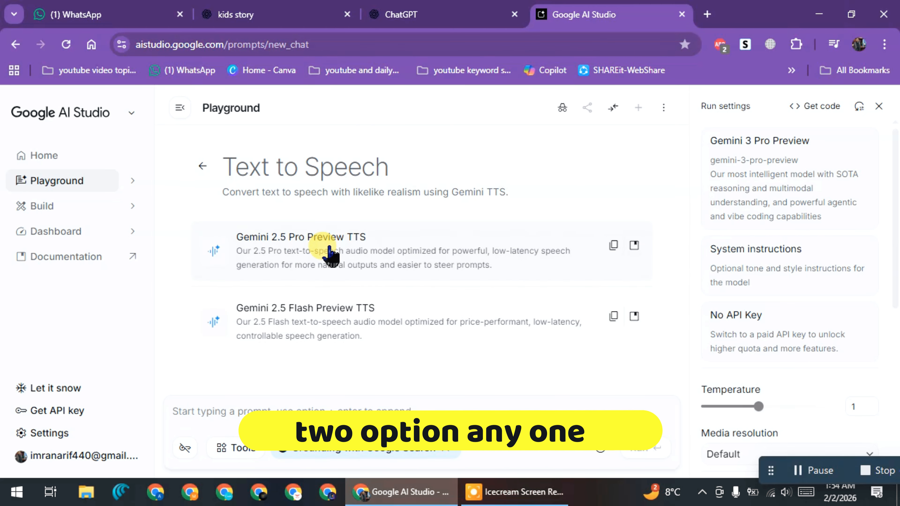
click(301, 316)
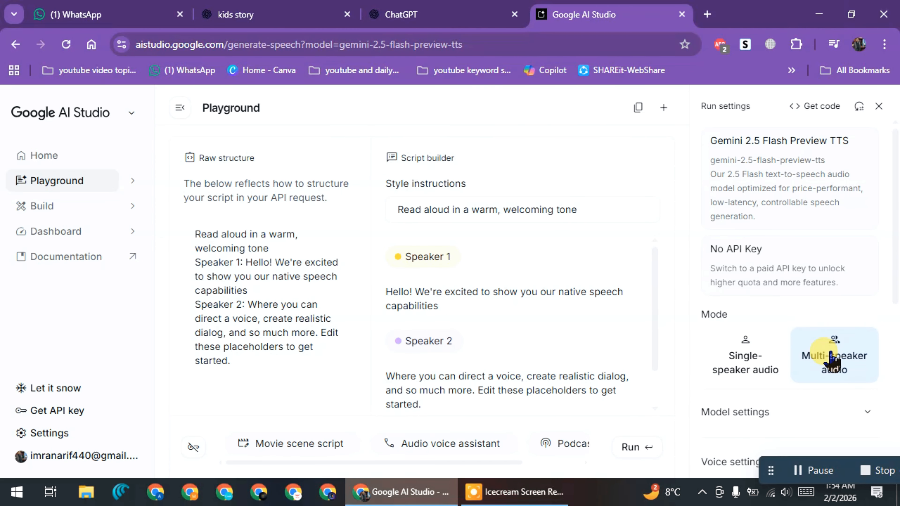
click(741, 354)
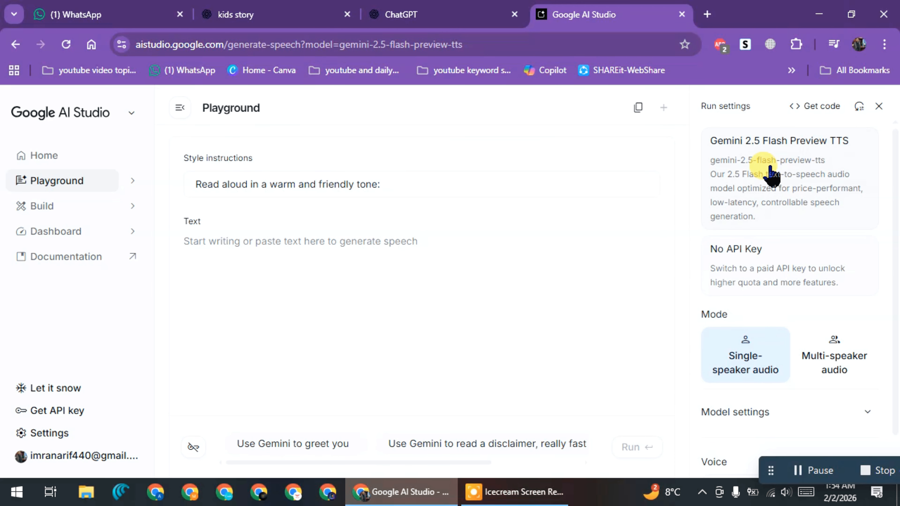
click(770, 174)
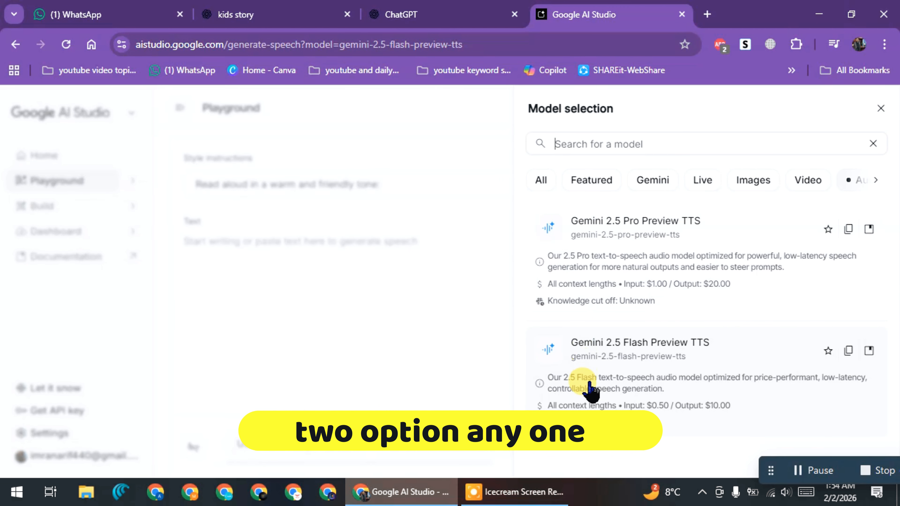
click(599, 362)
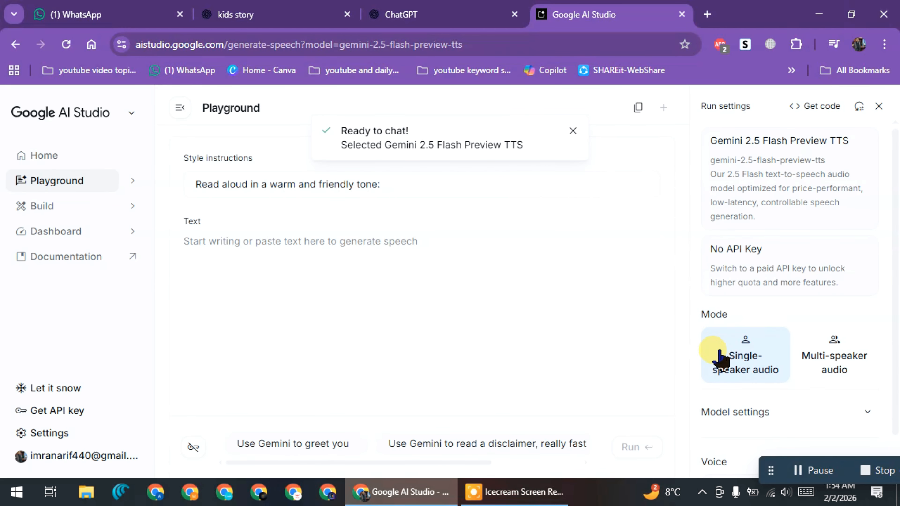
Listen to samples of the Zephyr, Charon and Enceladus voices and set the voice to Enceladus.
scroll(737, 412, down, 1)
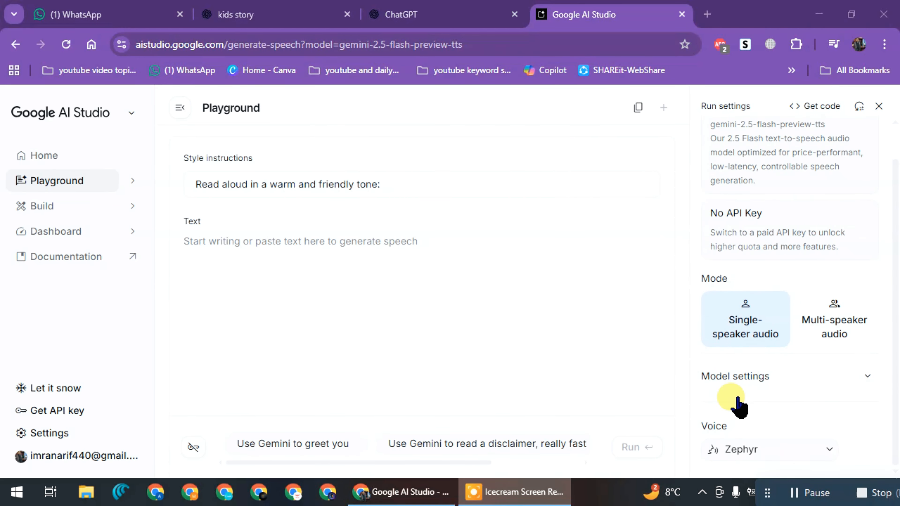
click(748, 452)
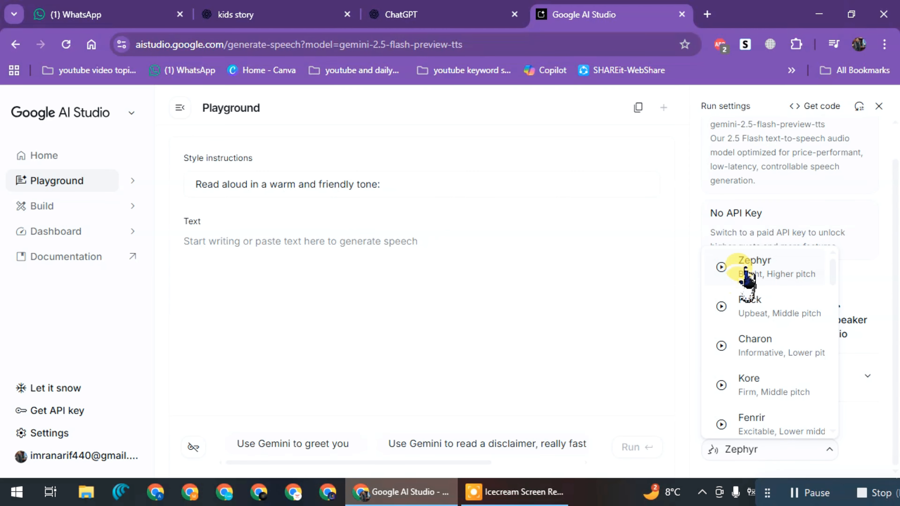
click(722, 272)
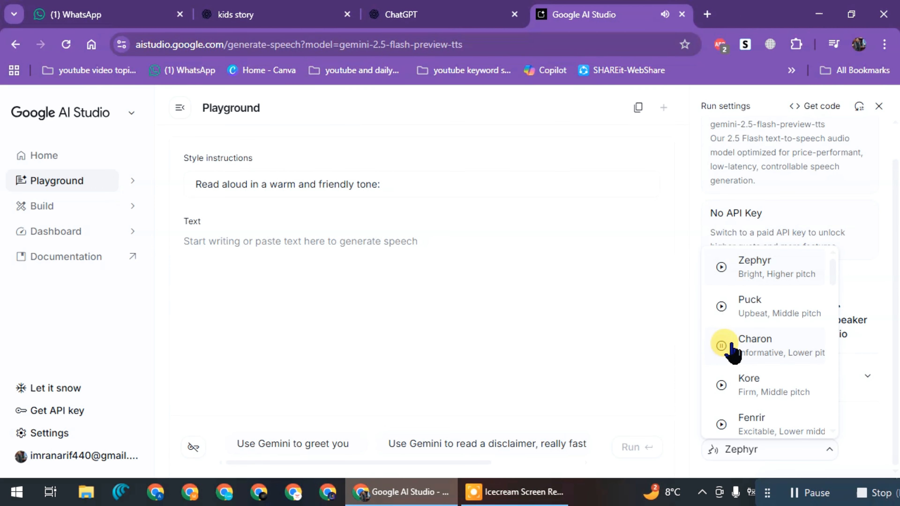
scroll(746, 348, down, 2)
scroll(746, 353, down, 5)
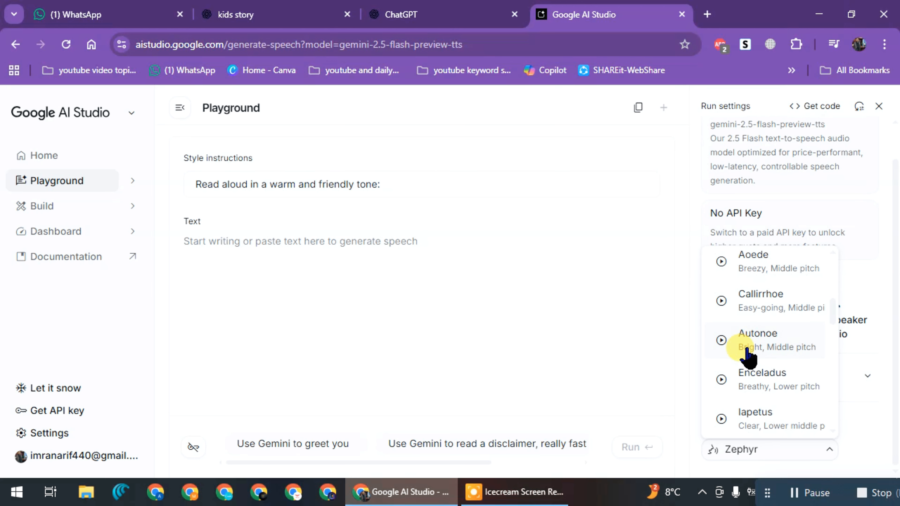
scroll(745, 366, down, 2)
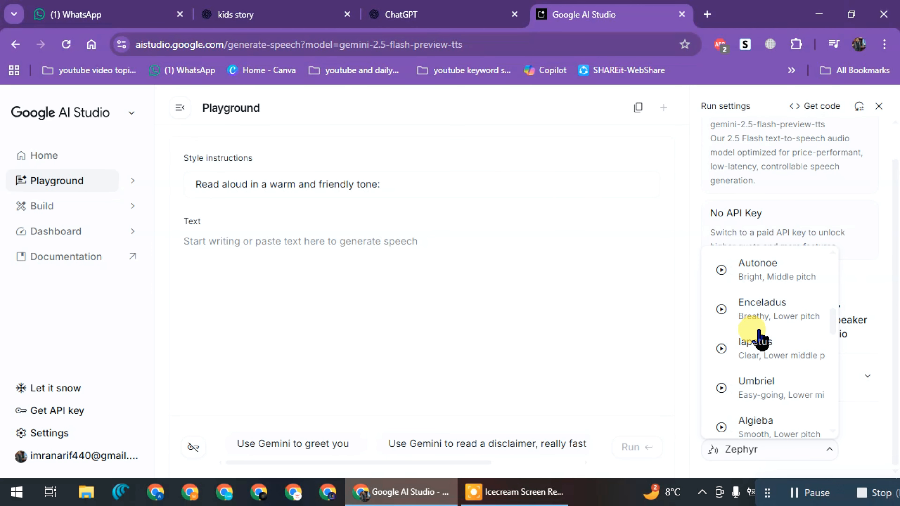
click(721, 309)
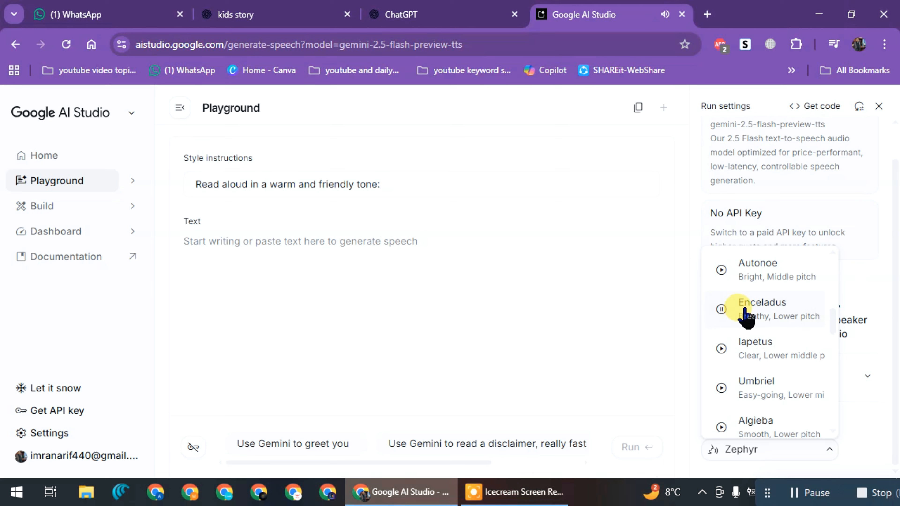
click(756, 309)
Switch to ChatGPT, send the prompt "mujhe story kids tune voic do short line or prompt" and dismiss the memory notice.
drag(371, 185, 212, 193)
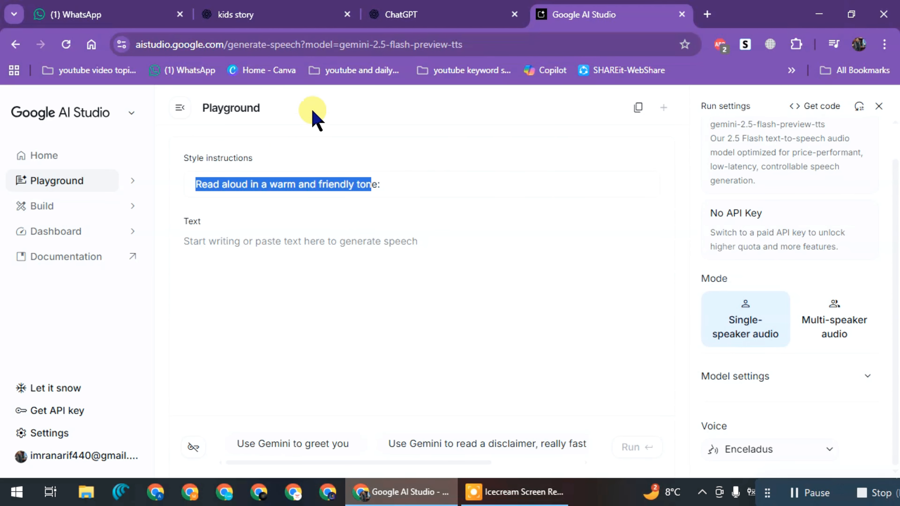
click(400, 16)
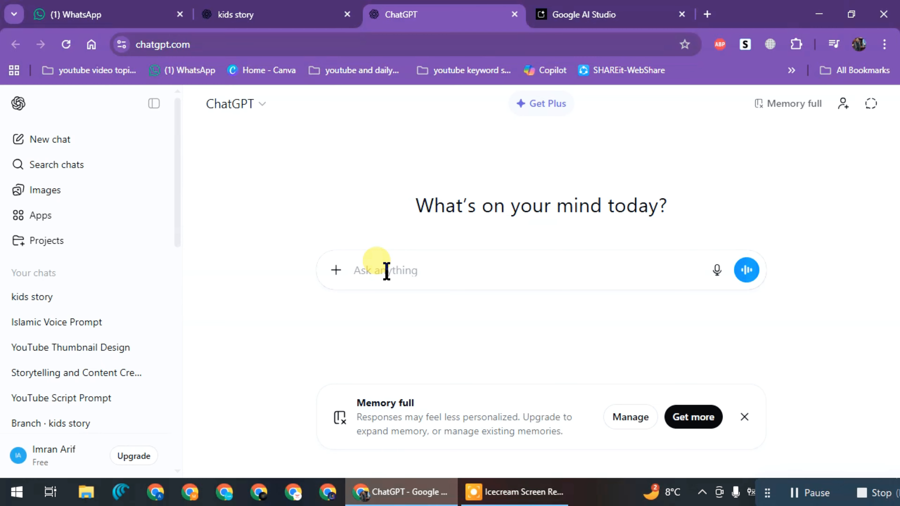
text(mujhe story kids tune voic do short line or prompt)
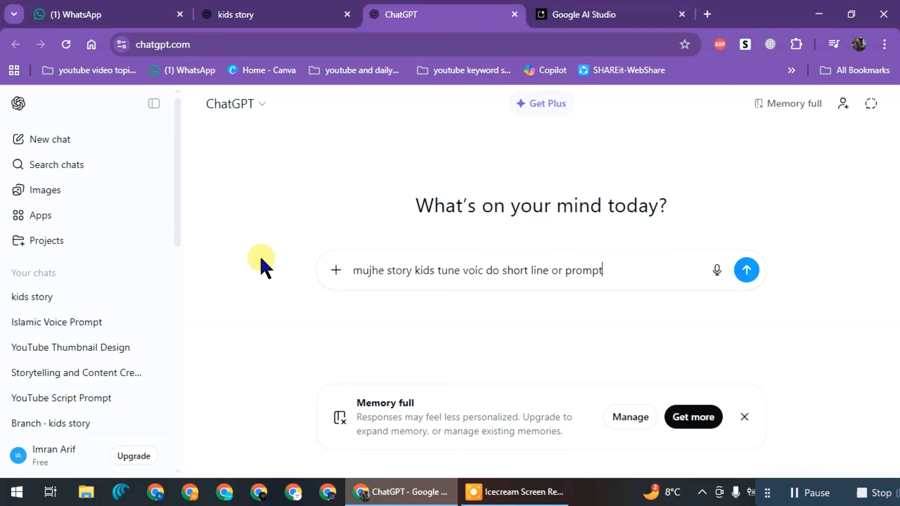
key(Return)
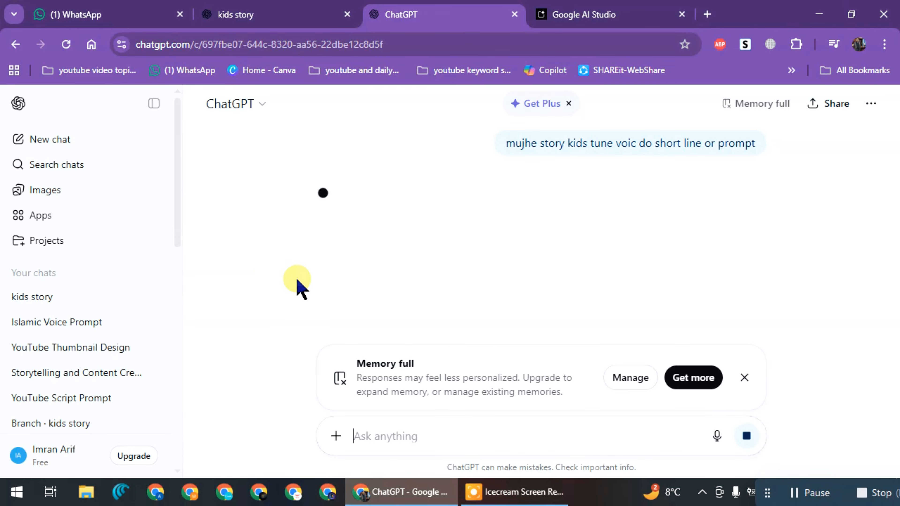
click(744, 378)
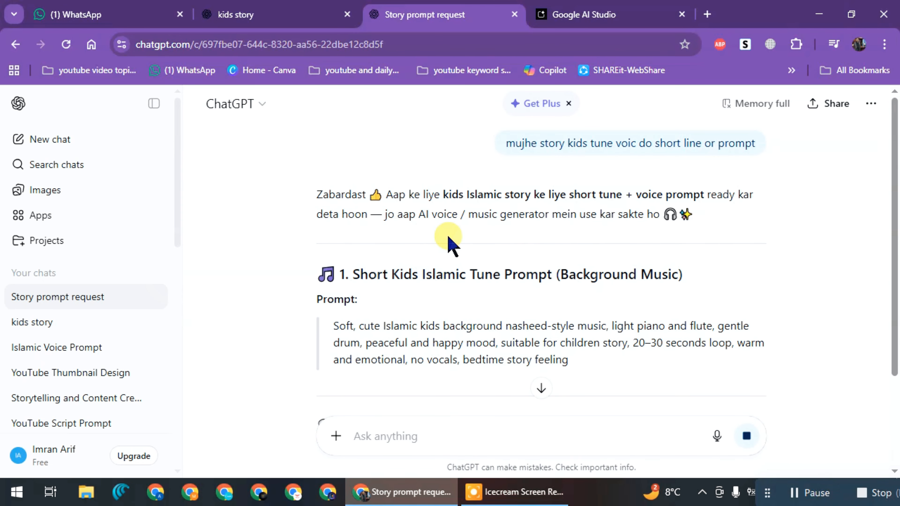
Review the suggested prompts in the reply and copy the Kids Voice Prompt text for story narration.
scroll(449, 241, down, 2)
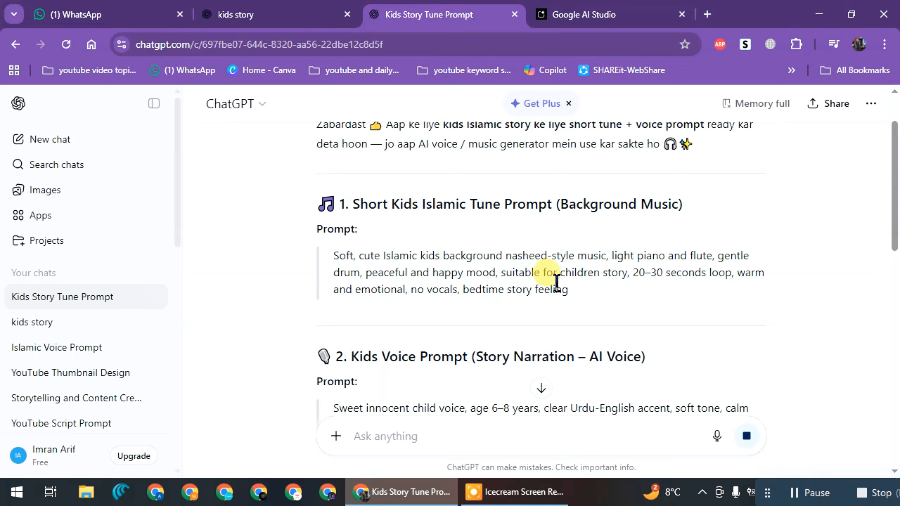
drag(582, 289, 343, 260)
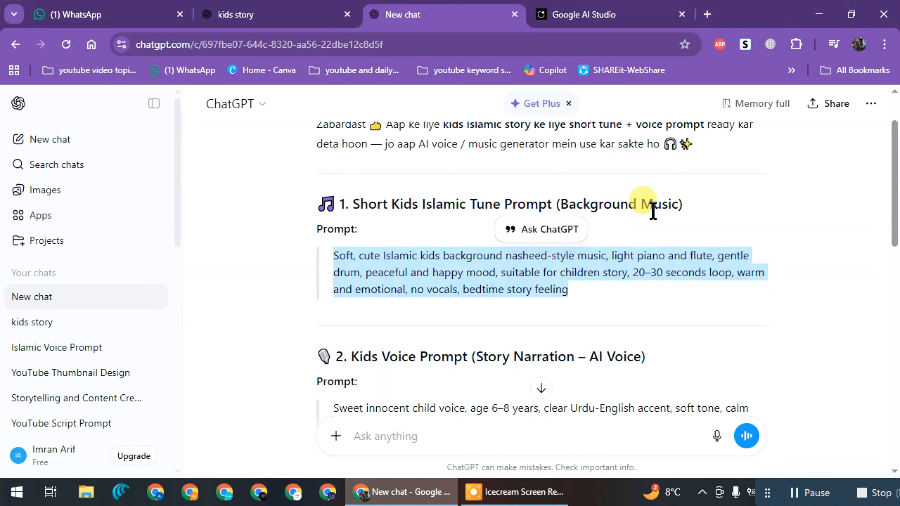
scroll(542, 241, down, 2)
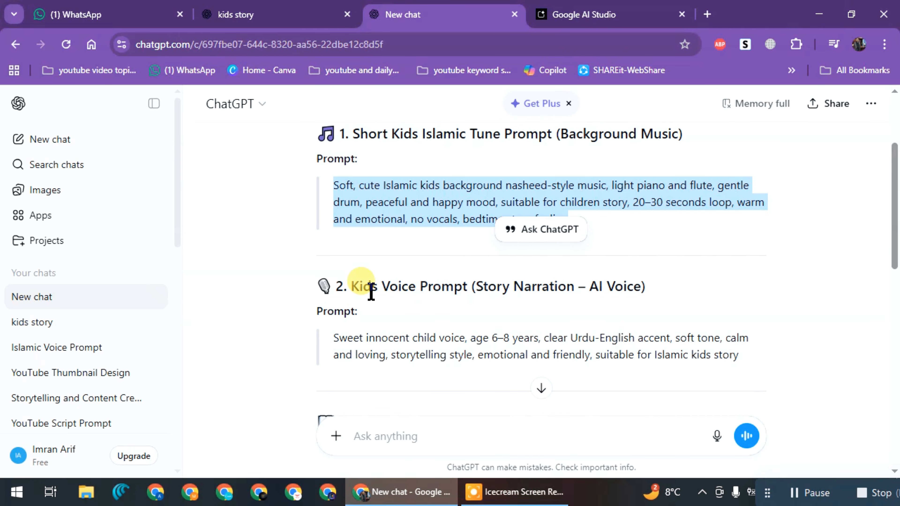
scroll(498, 289, down, 2)
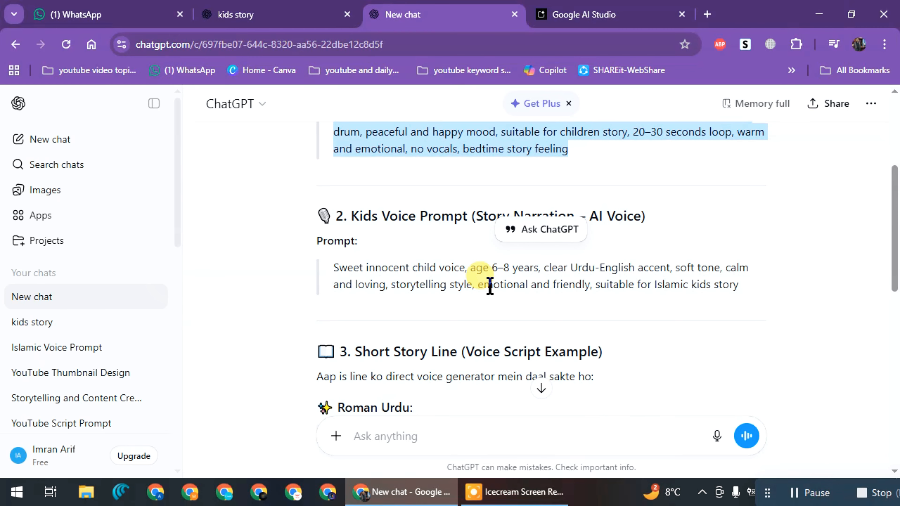
scroll(486, 287, down, 6)
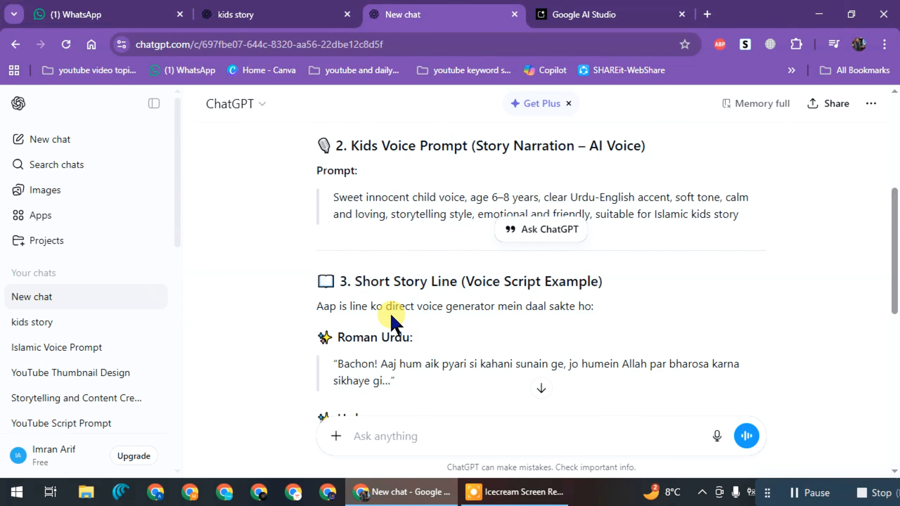
scroll(421, 346, down, 4)
scroll(458, 338, up, 10)
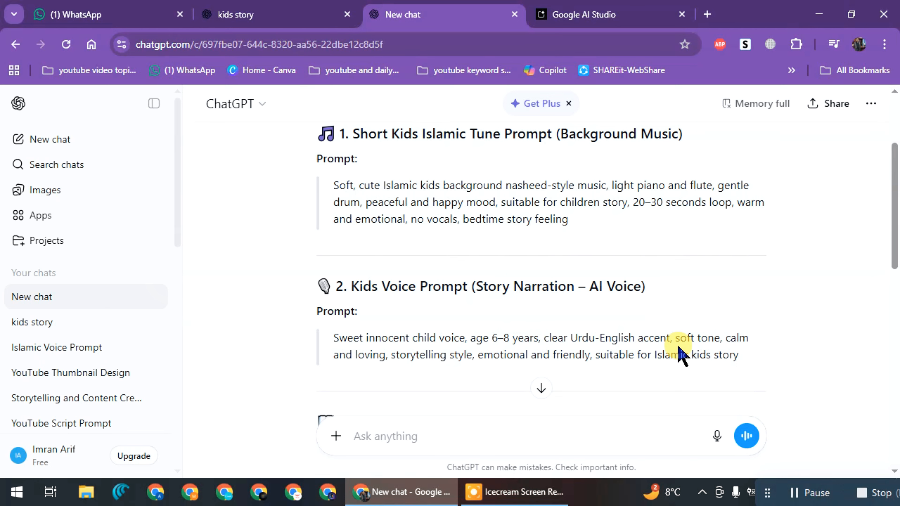
drag(753, 363, 334, 343)
right_click(384, 342)
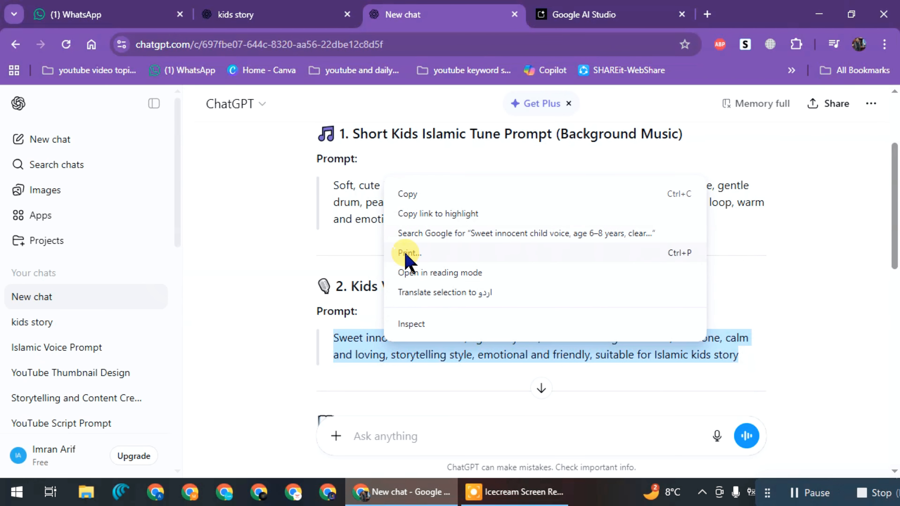
click(407, 194)
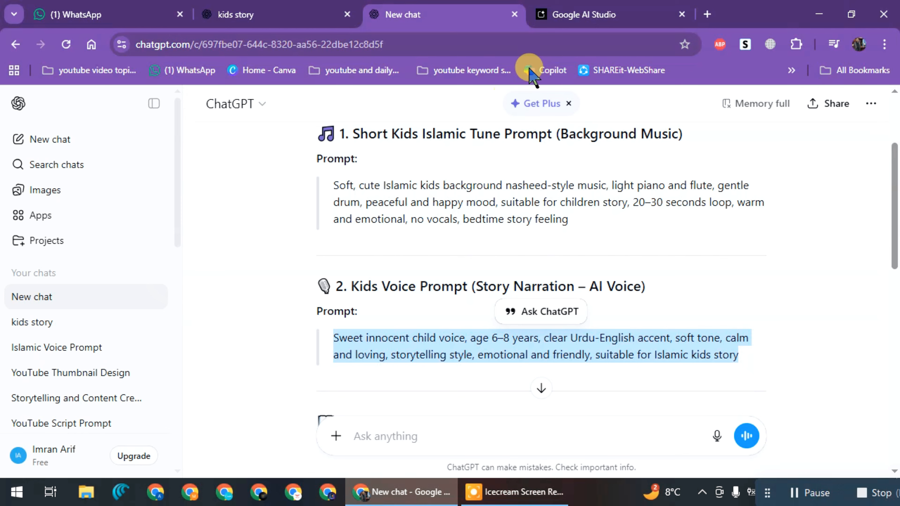
Switch back to Google AI Studio and replace the default style instructions with the copied kids voice prompt.
click(556, 14)
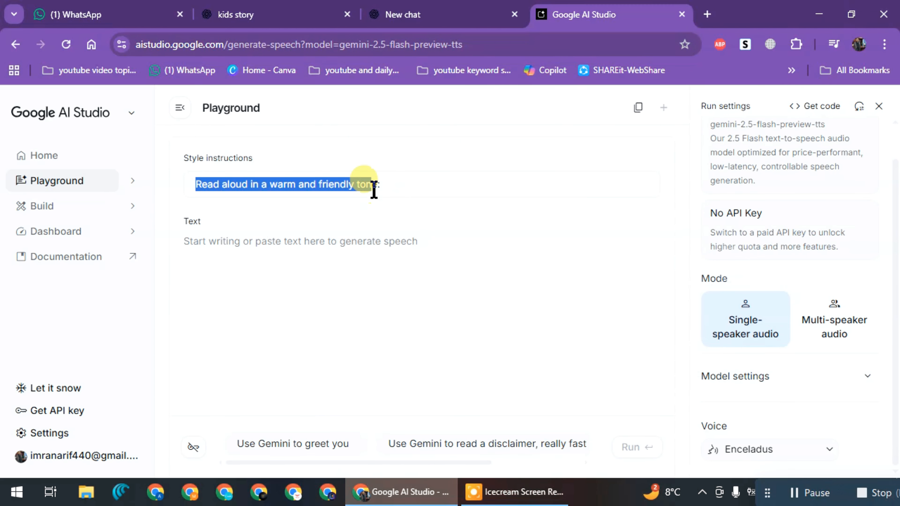
drag(381, 184, 191, 171)
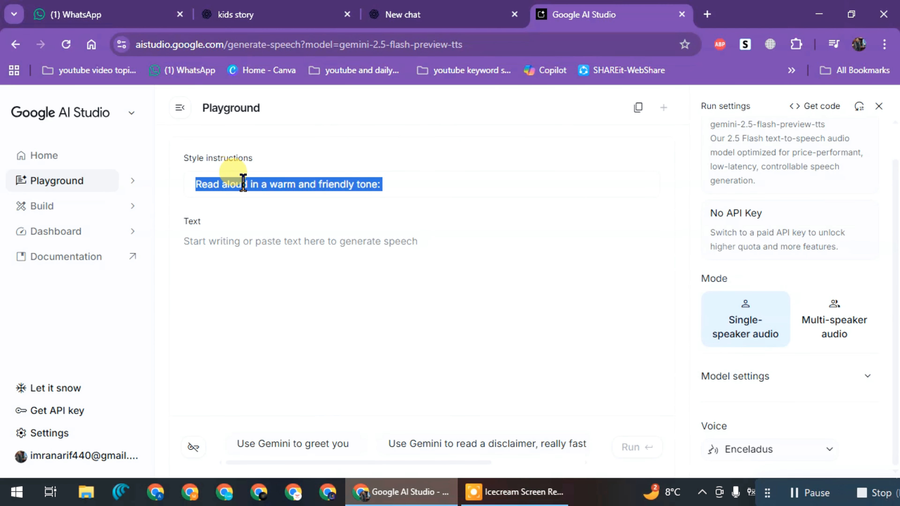
right_click(267, 184)
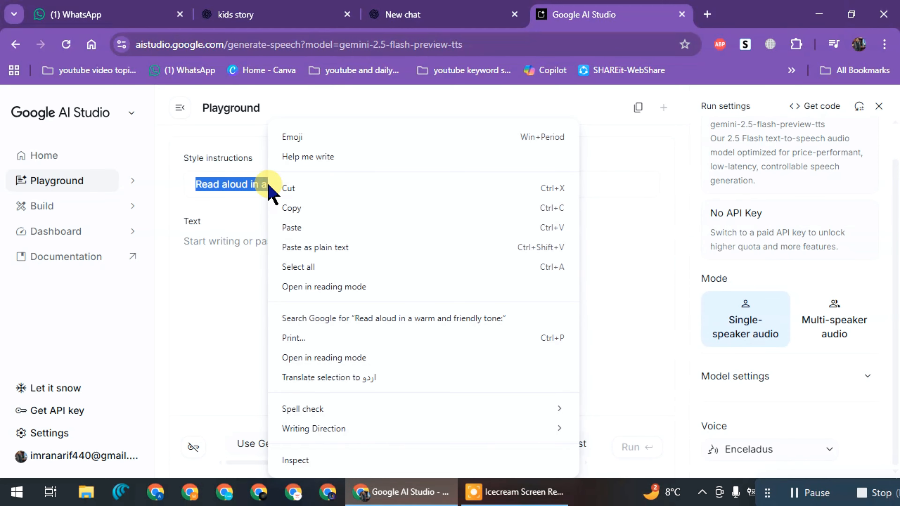
click(295, 228)
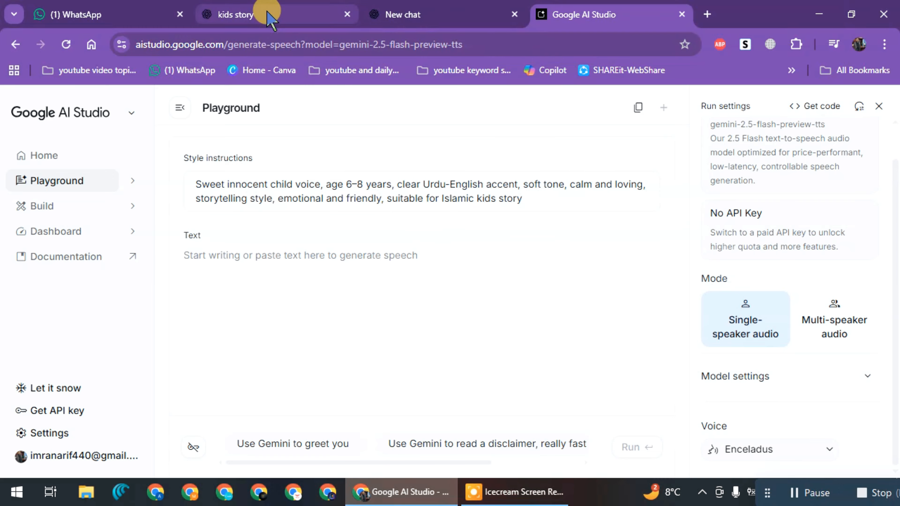
Switch to the kids story chat in ChatGPT and copy the story's opening Urdu paragraph below the title and music cue.
mouse_move(285, 16)
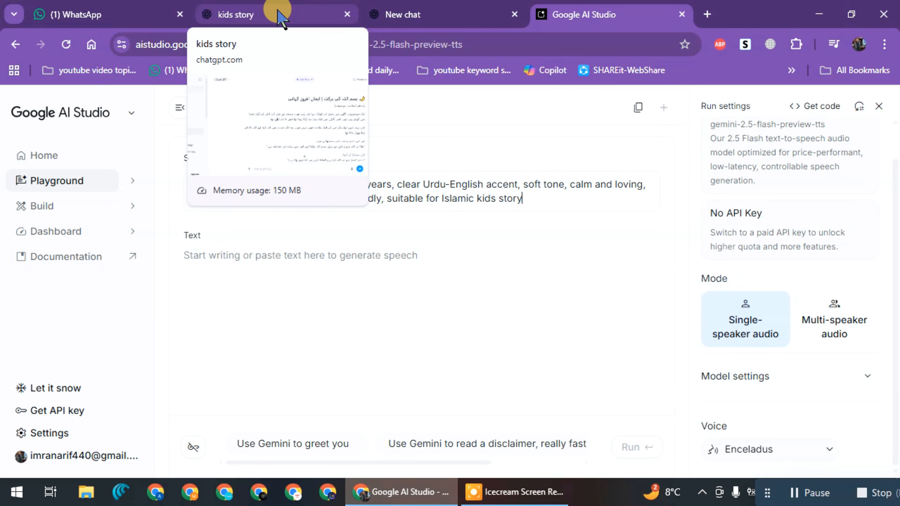
click(267, 11)
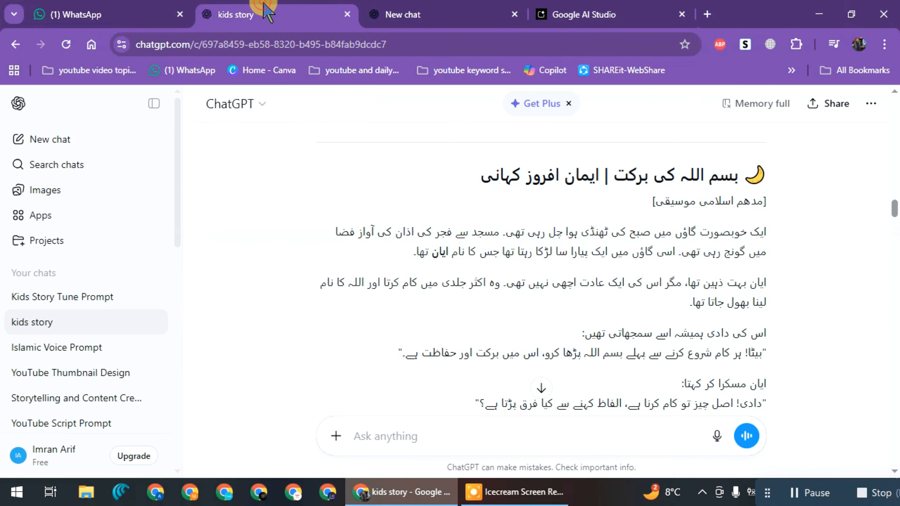
drag(412, 252, 754, 227)
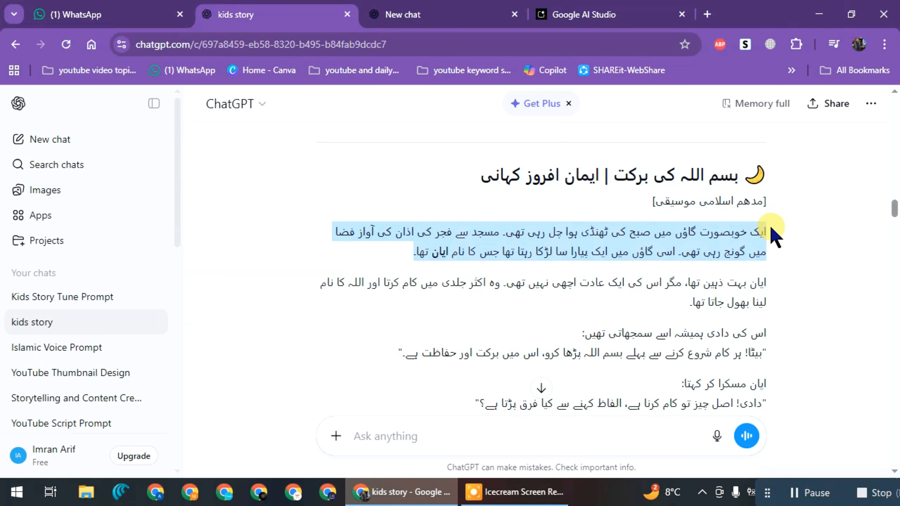
right_click(584, 244)
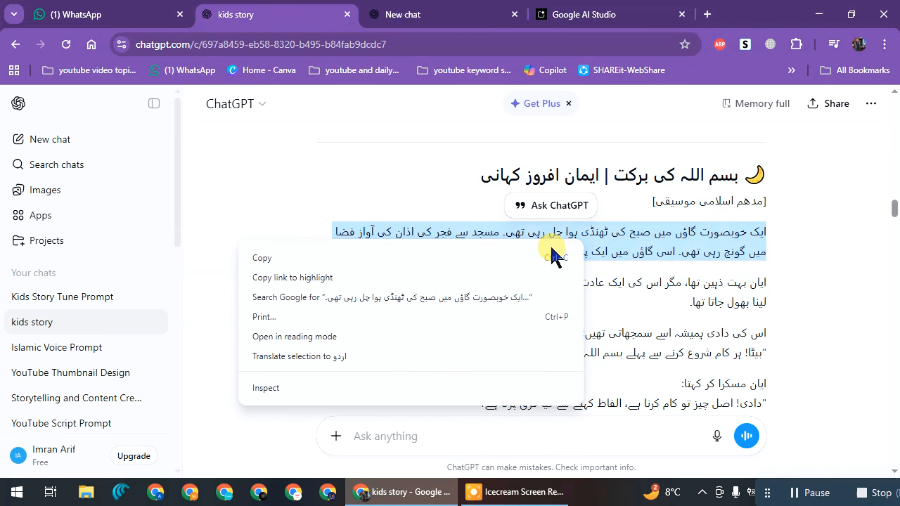
click(269, 259)
Switch back to Google AI Studio, paste the copied Urdu paragraph as the speech text and generate the audio.
click(567, 14)
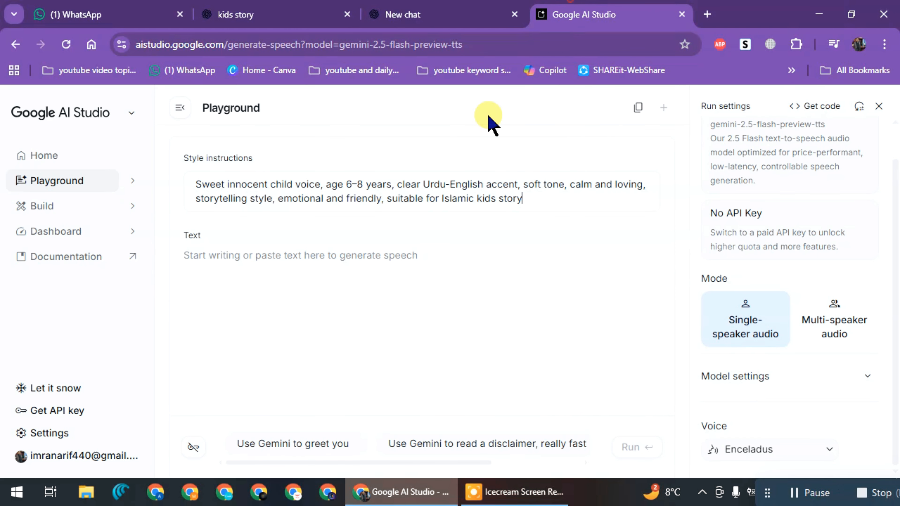
right_click(211, 259)
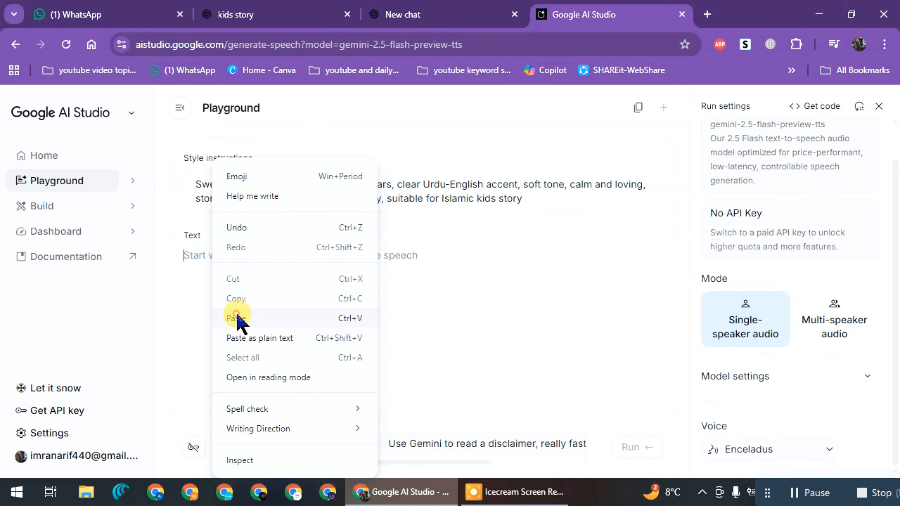
click(237, 319)
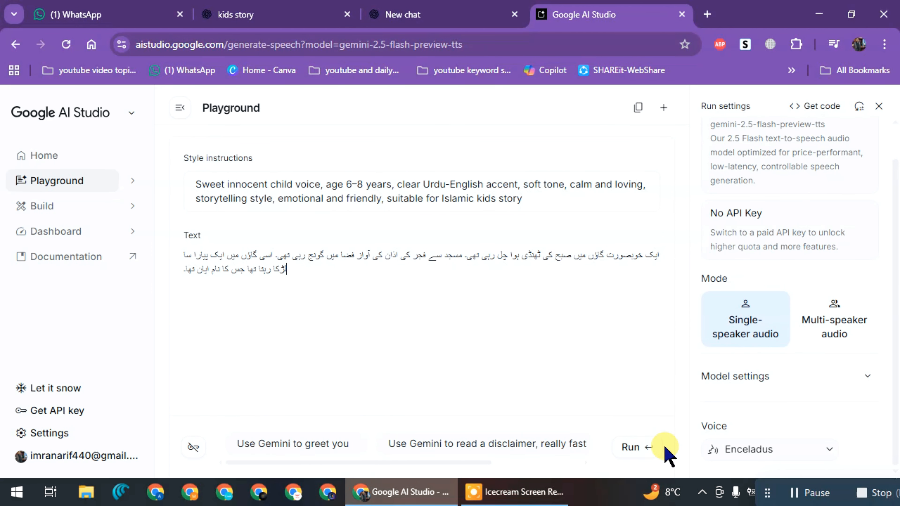
click(641, 447)
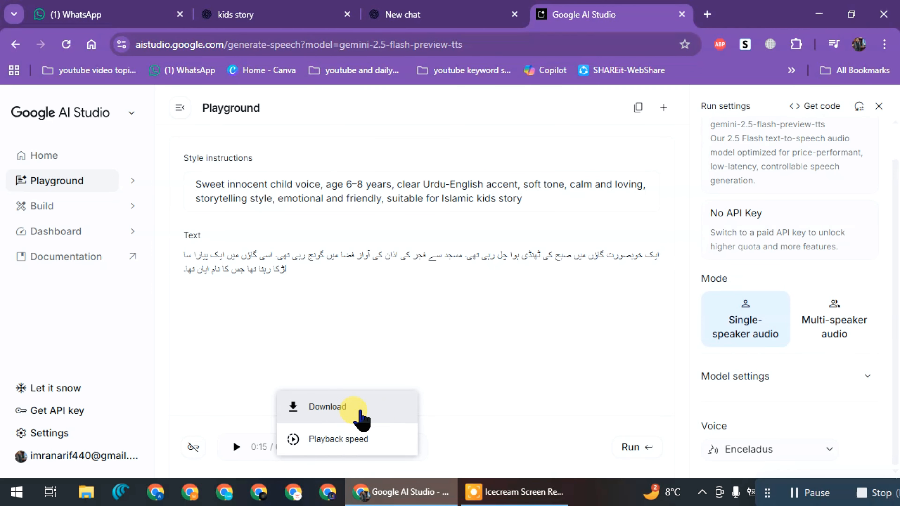
Download the generated speech as the WAV audio file "download" to the Desktop.
click(343, 407)
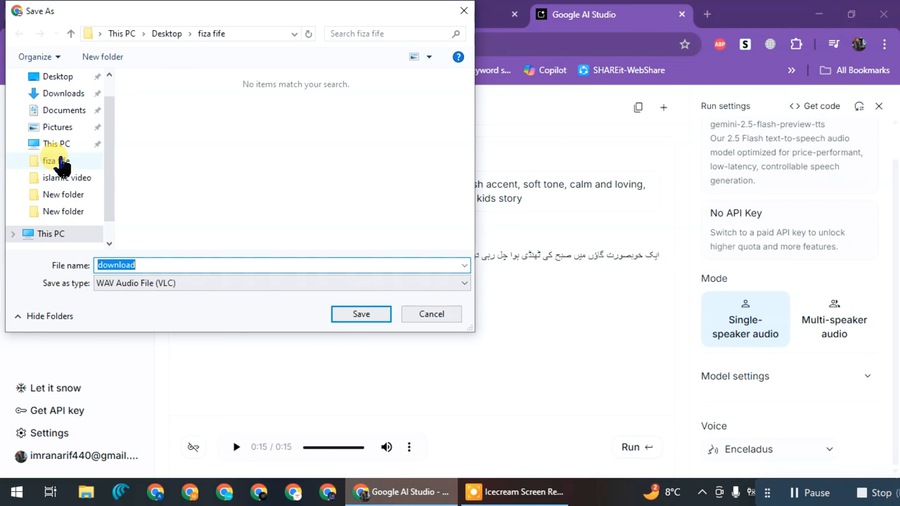
click(57, 81)
click(363, 312)
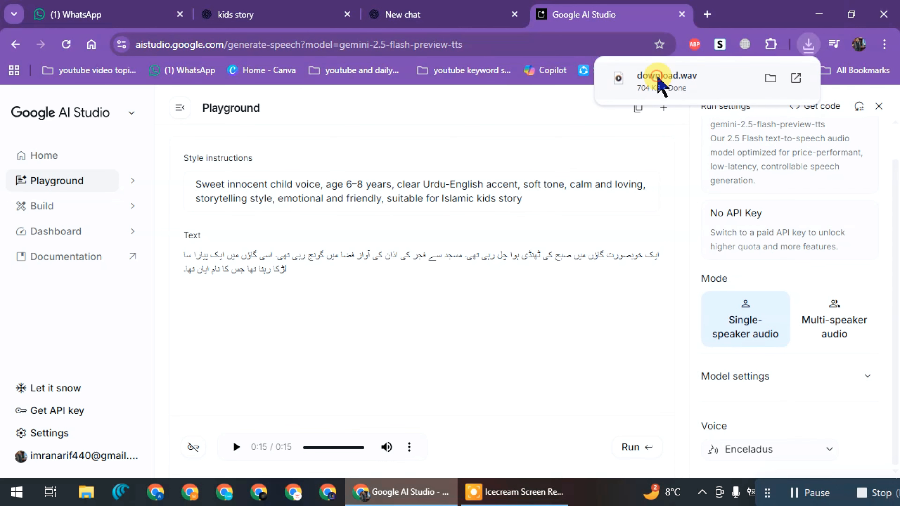
Open the downloaded download.wav in Media Player, listen to the voice-over and close the player.
click(658, 81)
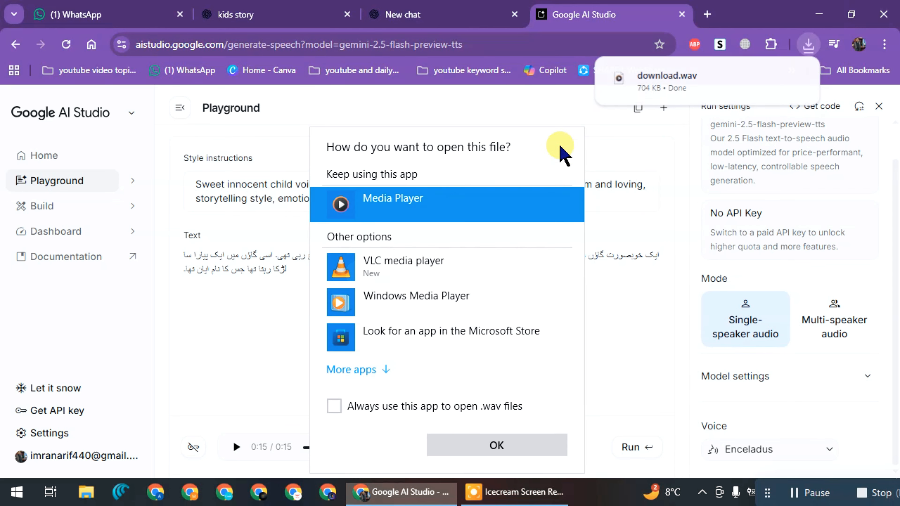
click(445, 442)
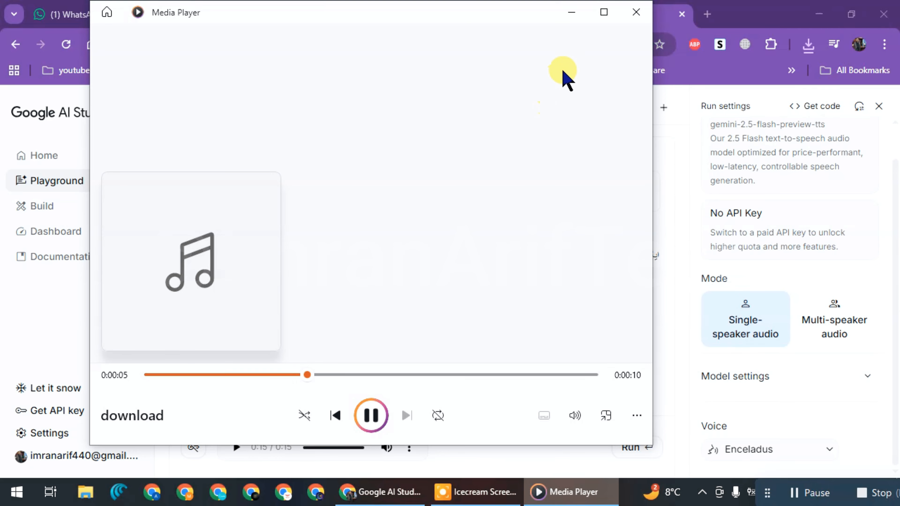
click(635, 13)
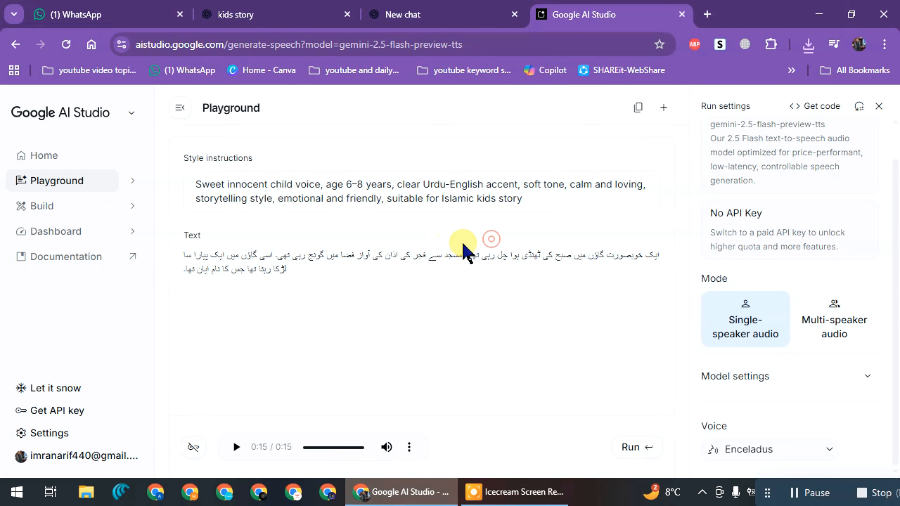